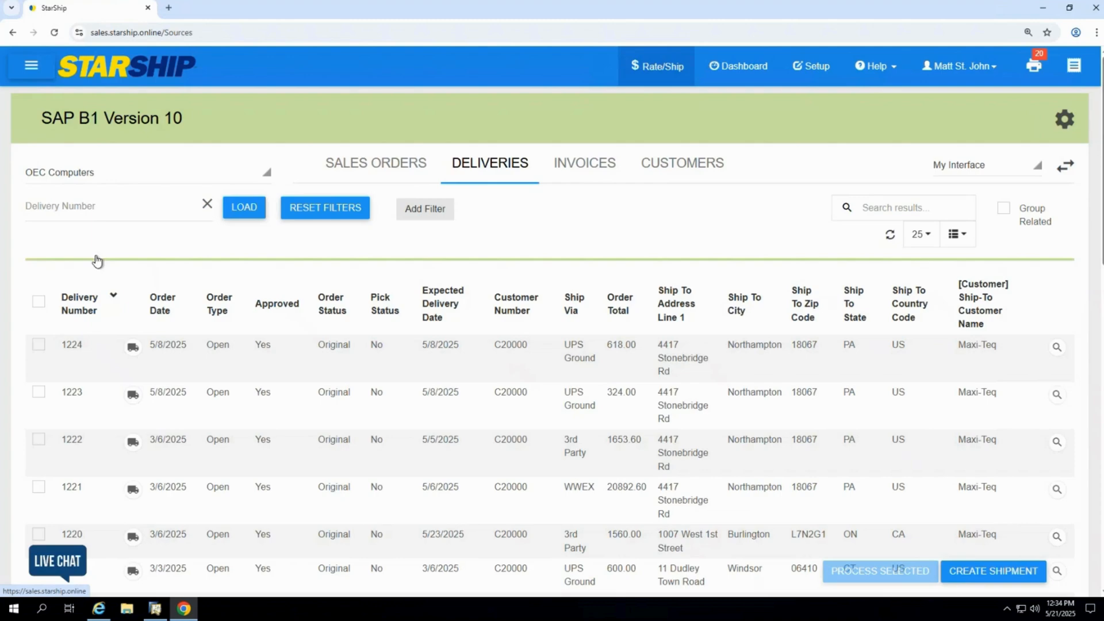
Create a shipment from the Maxi-Teq delivery to Burlington, ON with the expected delivery date 5/23/2025
left_click(88, 215)
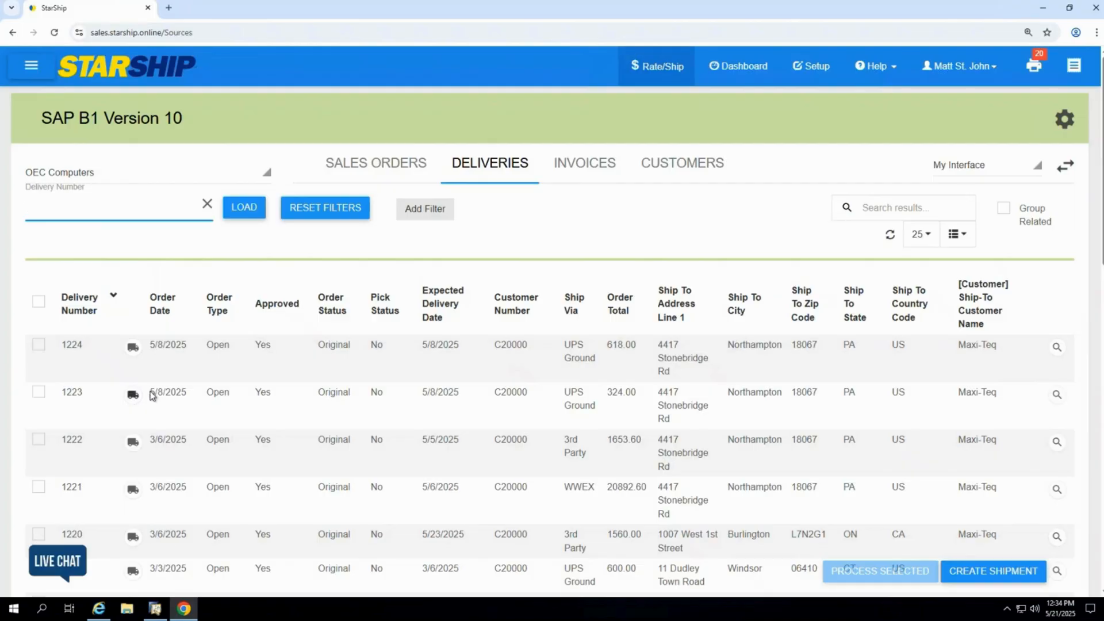
scroll(85, 214, "down", 2)
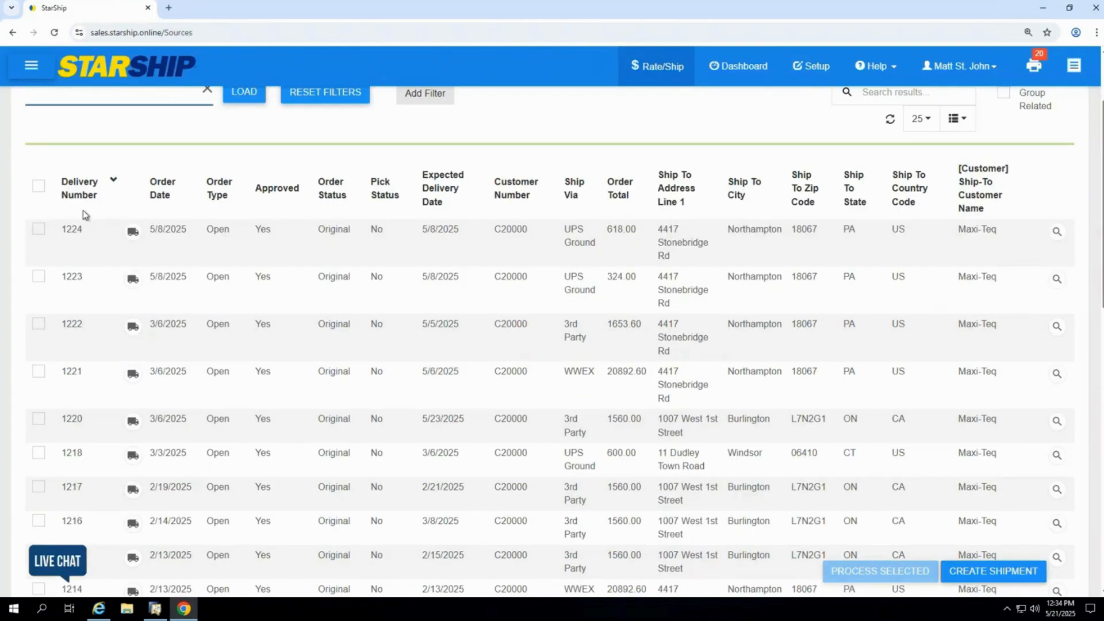
left_click(133, 424)
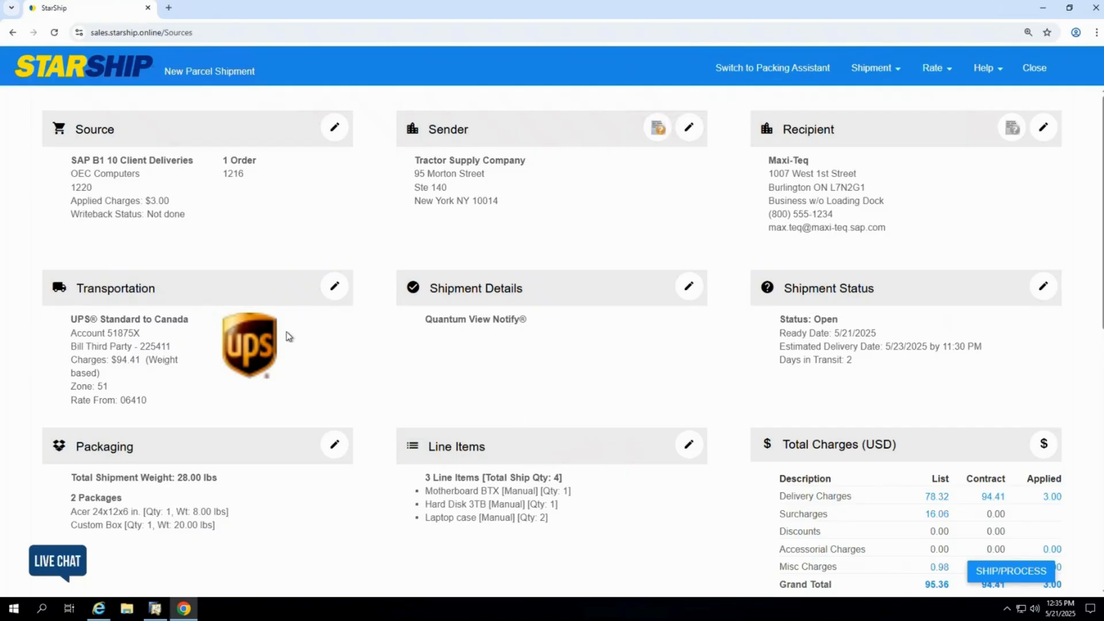
Set the shipment's transportation billing to Prepaid and close the transportation details
left_click(335, 287)
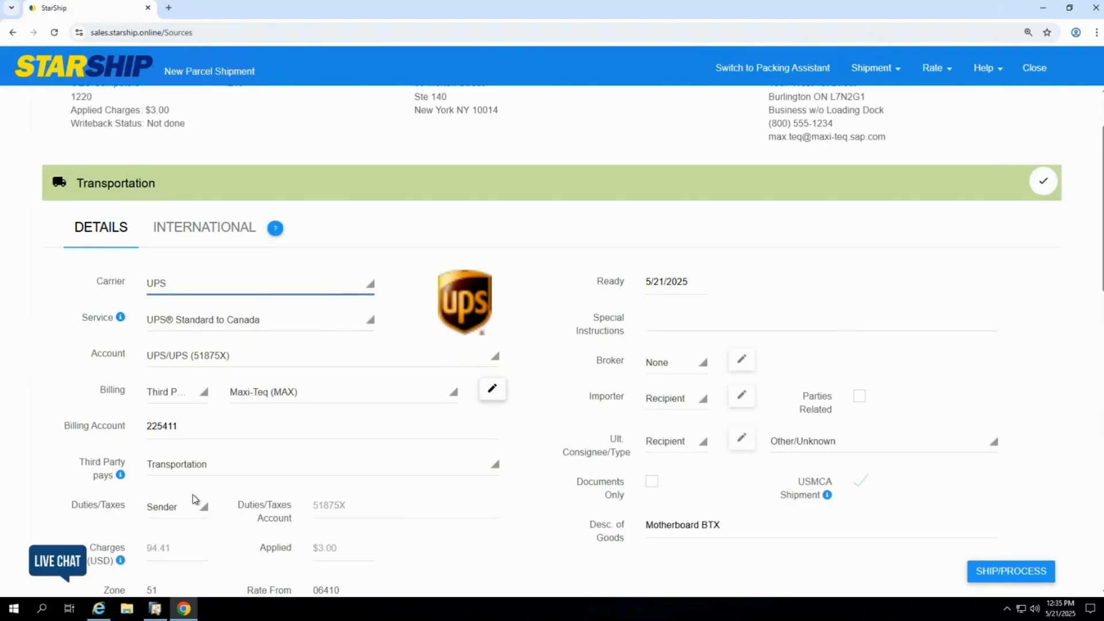
left_click(178, 398)
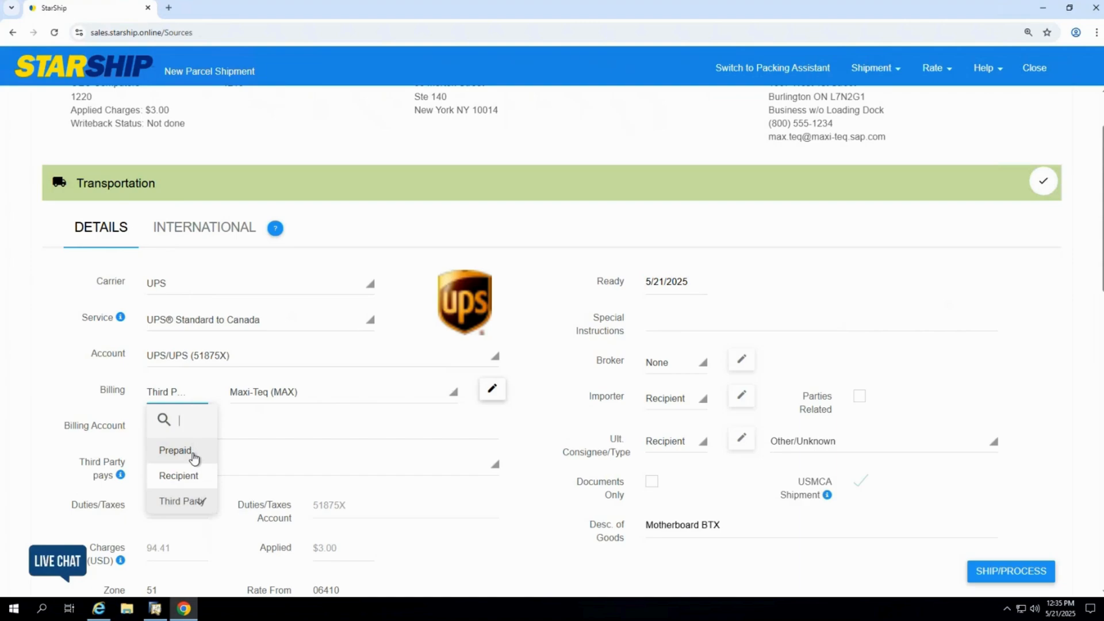
left_click(193, 455)
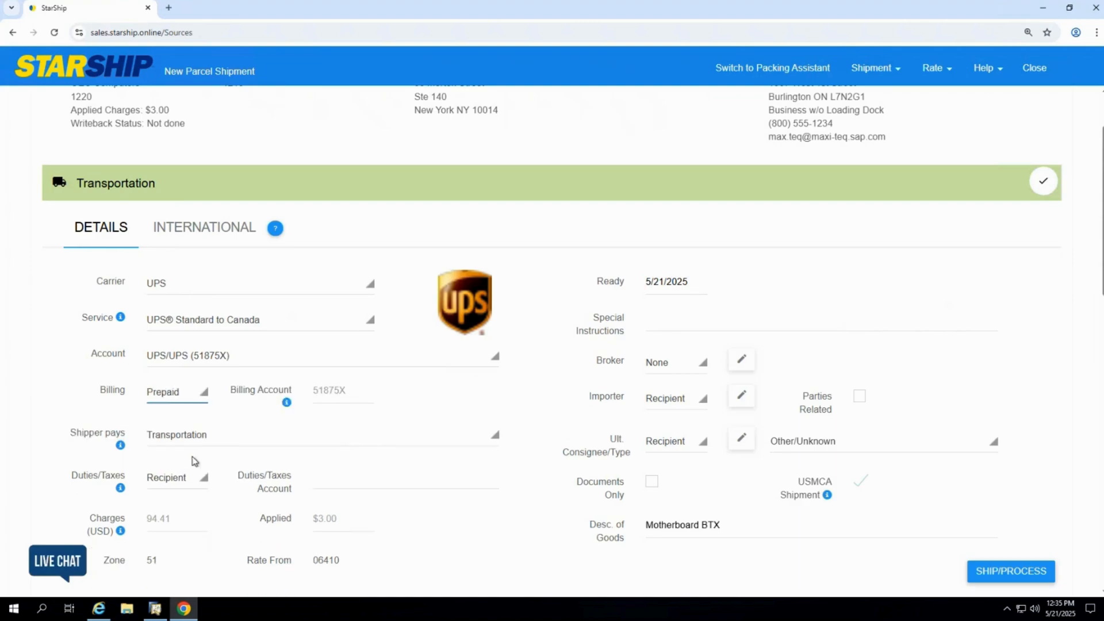
left_click(1044, 184)
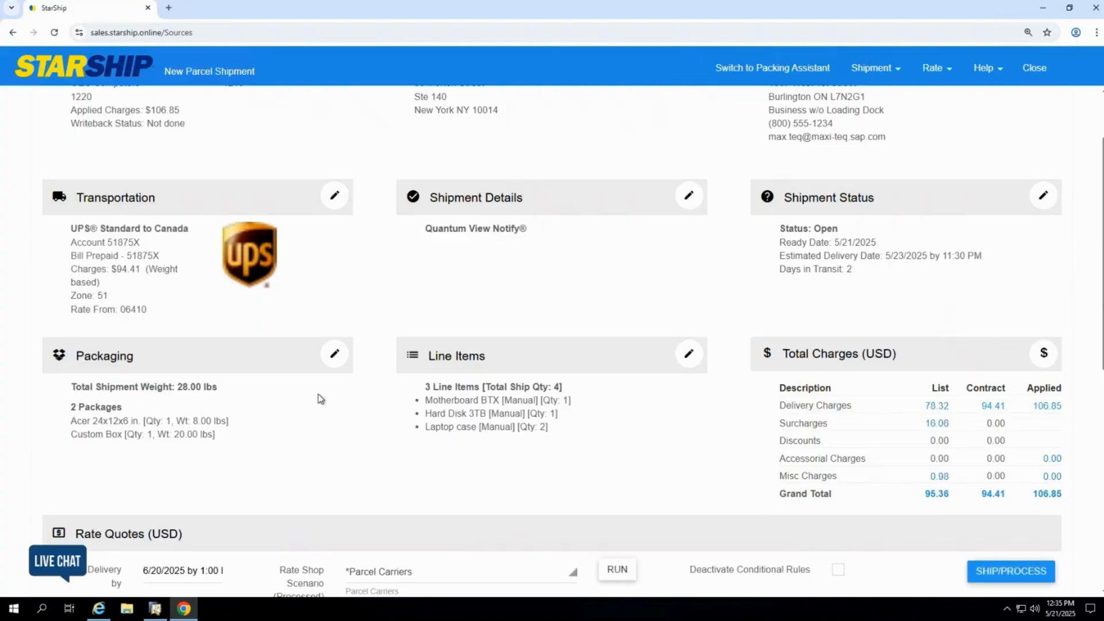
Expand the contents of the Acer and custom packages in the packaging details and add another custom package
left_click(334, 354)
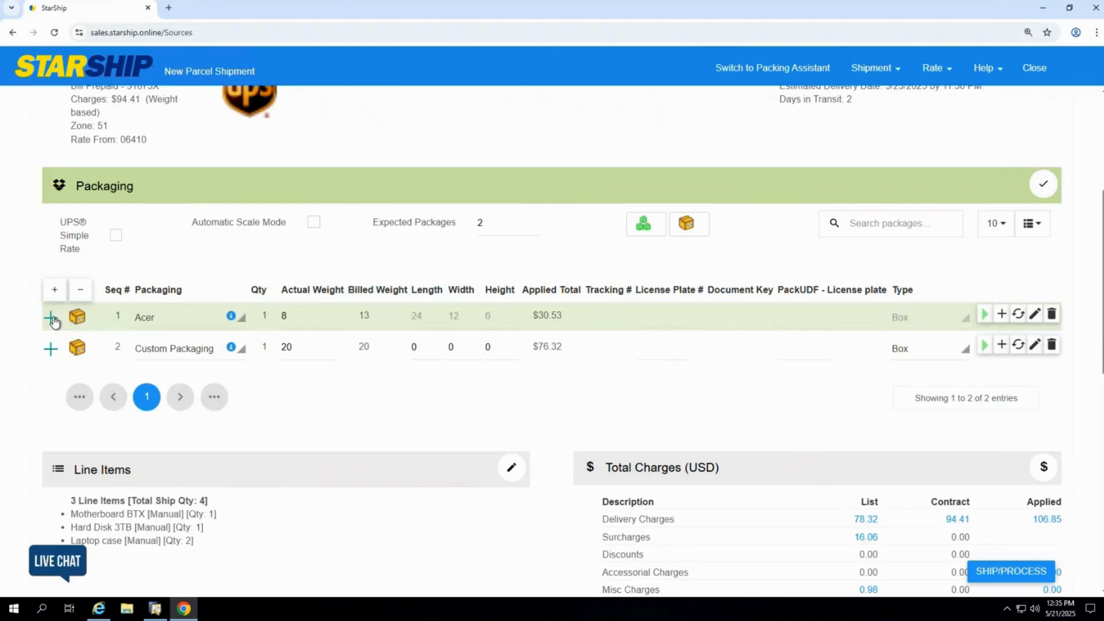
left_click(52, 320)
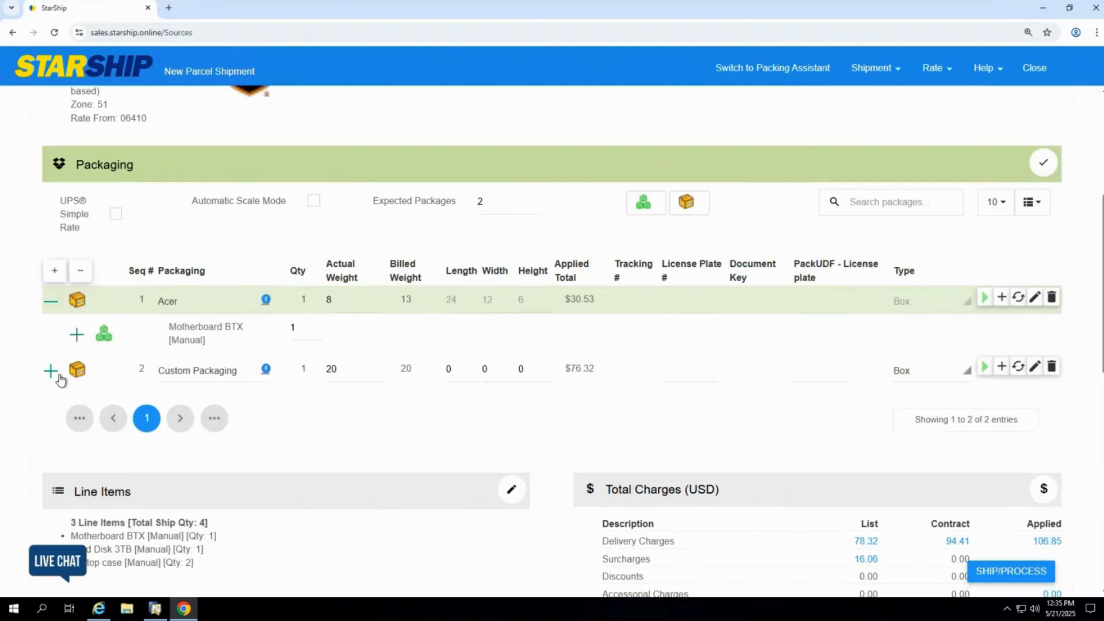
left_click(52, 373)
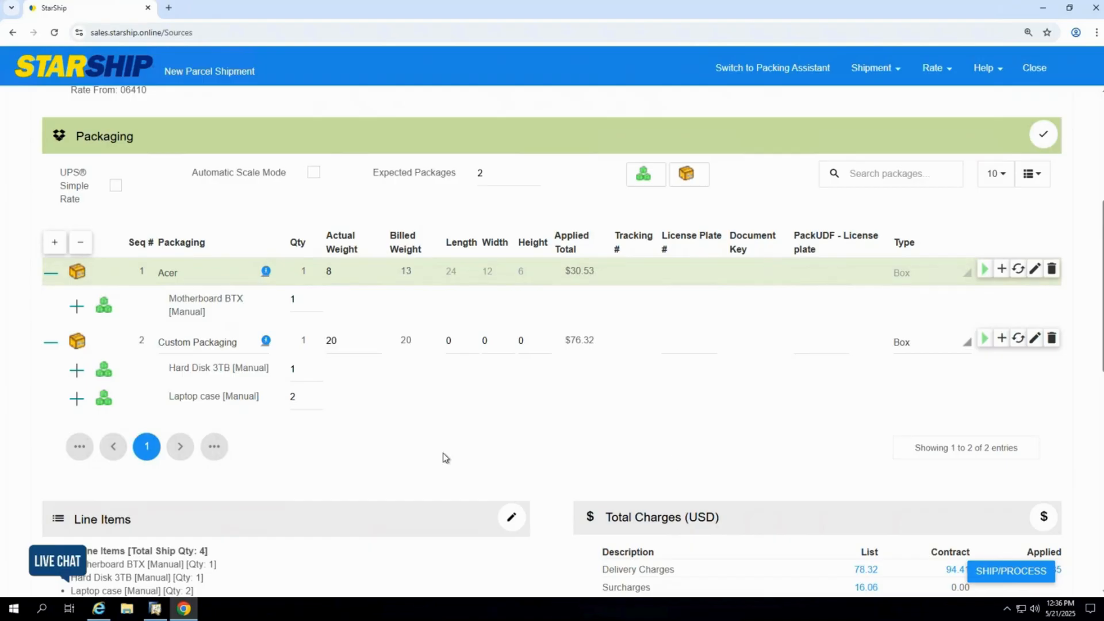
left_click(687, 173)
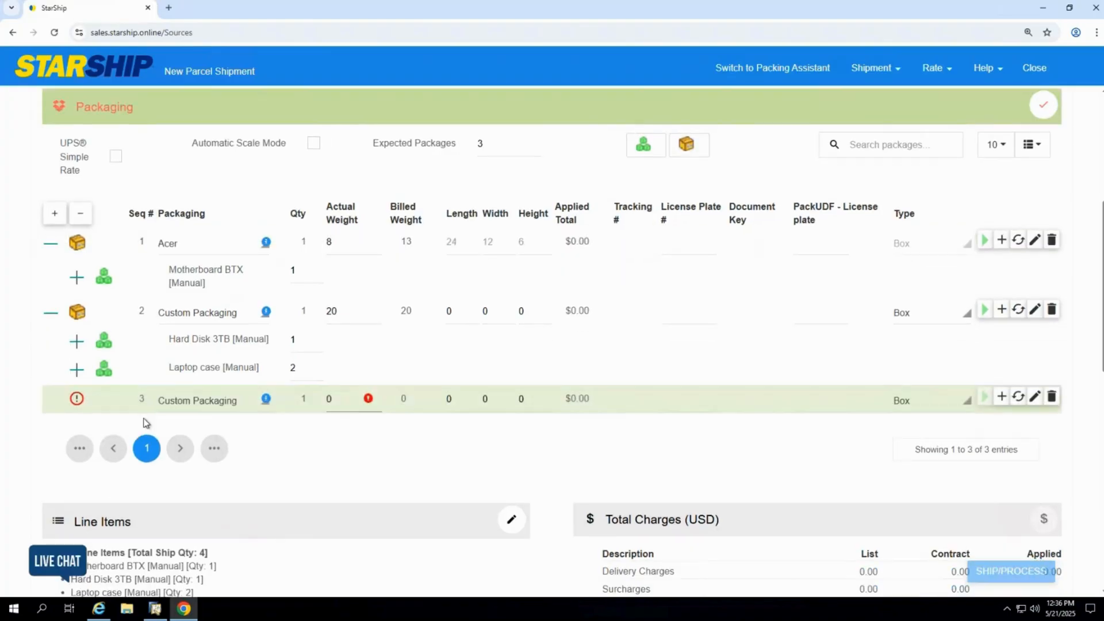
Compare the carrier rate quotes from the Parcel Carriers scenario, including delivery dates and applied charges
scroll(473, 371, "down", 5)
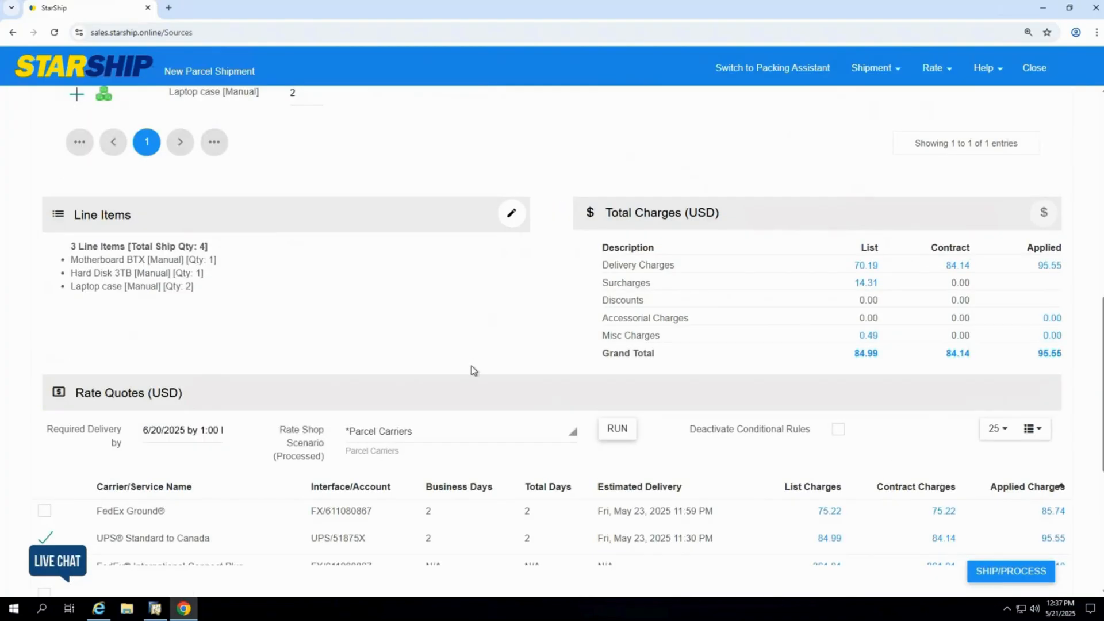
scroll(474, 370, "down", 3)
scroll(226, 412, "down", 1)
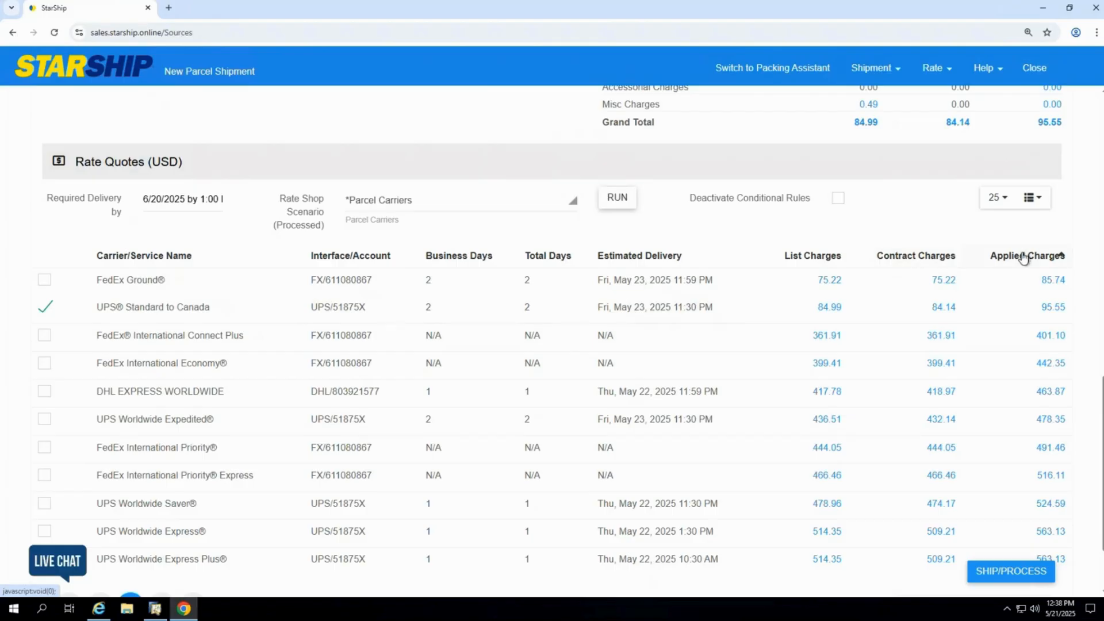
scroll(925, 336, "up", 2)
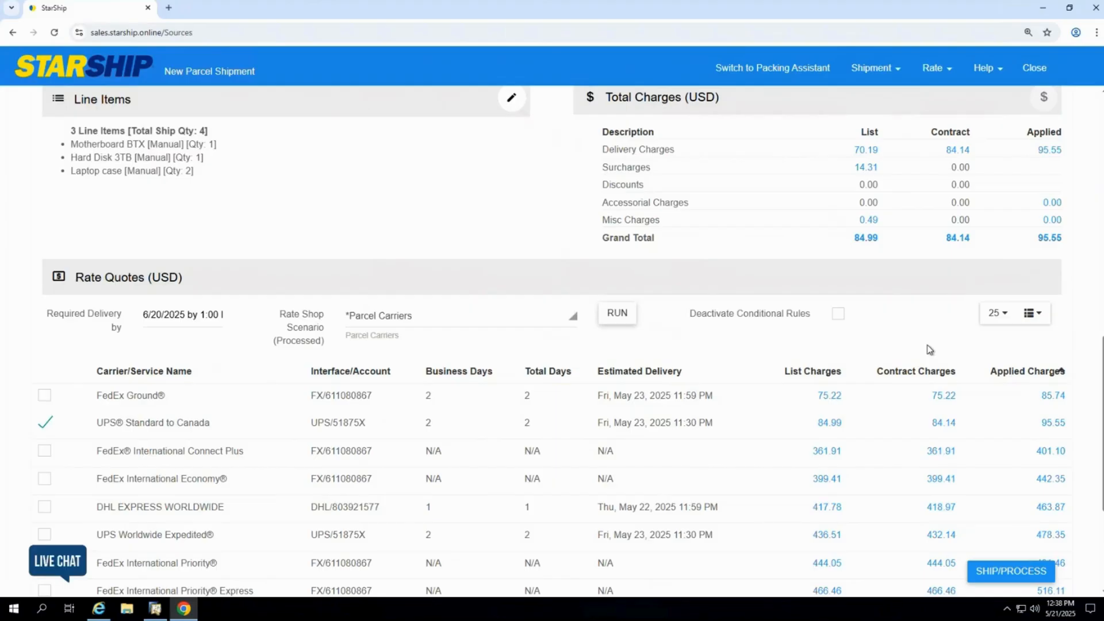
scroll(433, 475, "down", 2)
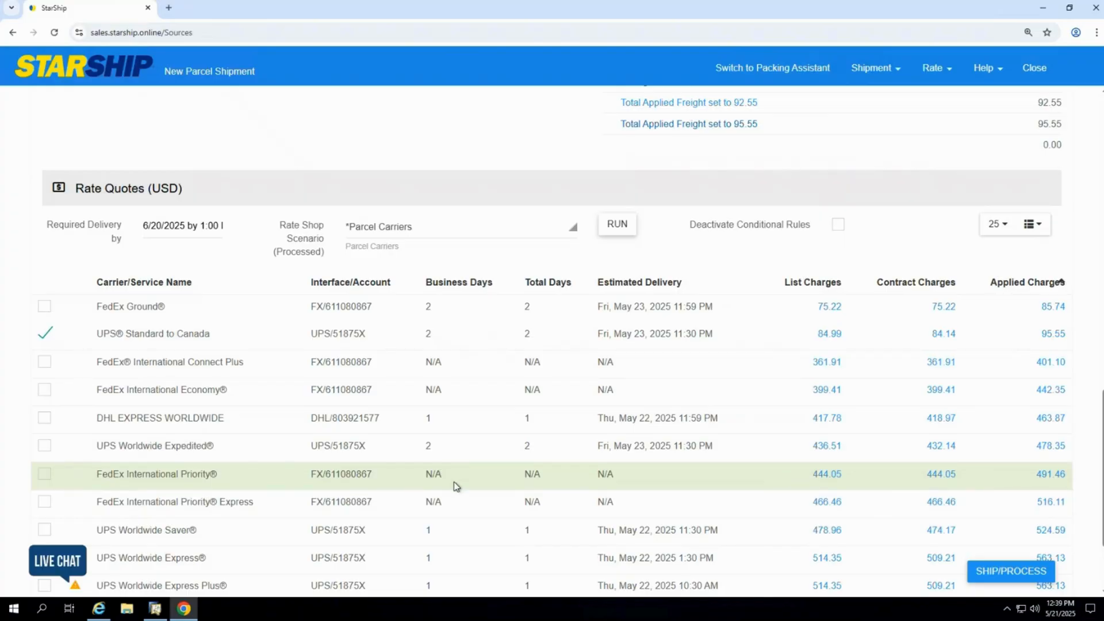
Examine the Motherboard BTX line item's international settings and item details, closing the line items when finished
scroll(454, 486, "up", 6)
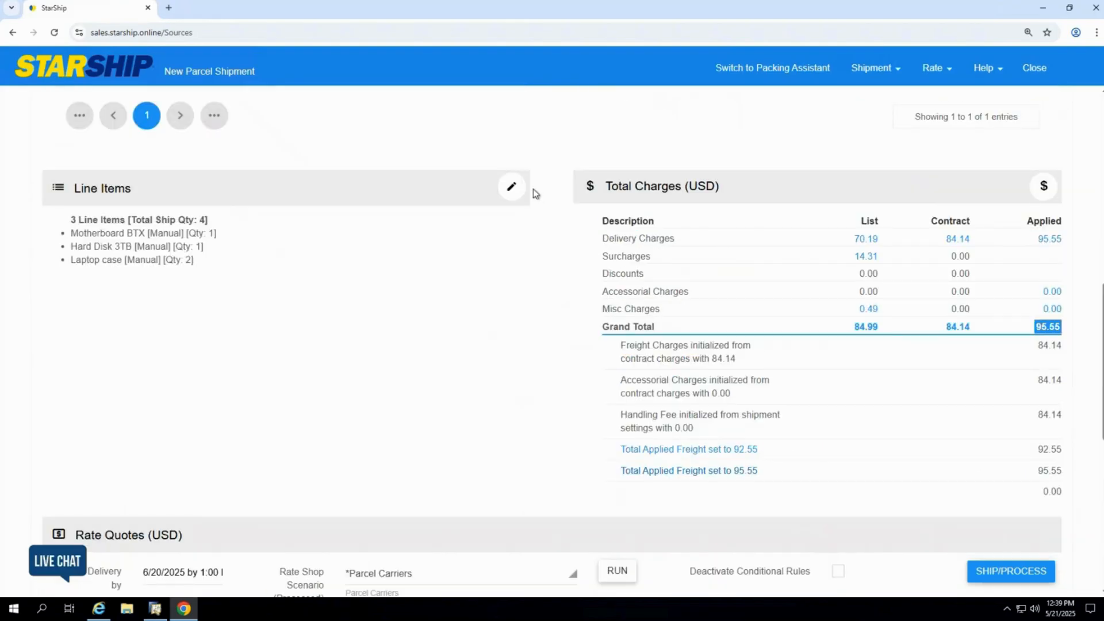
left_click(511, 187)
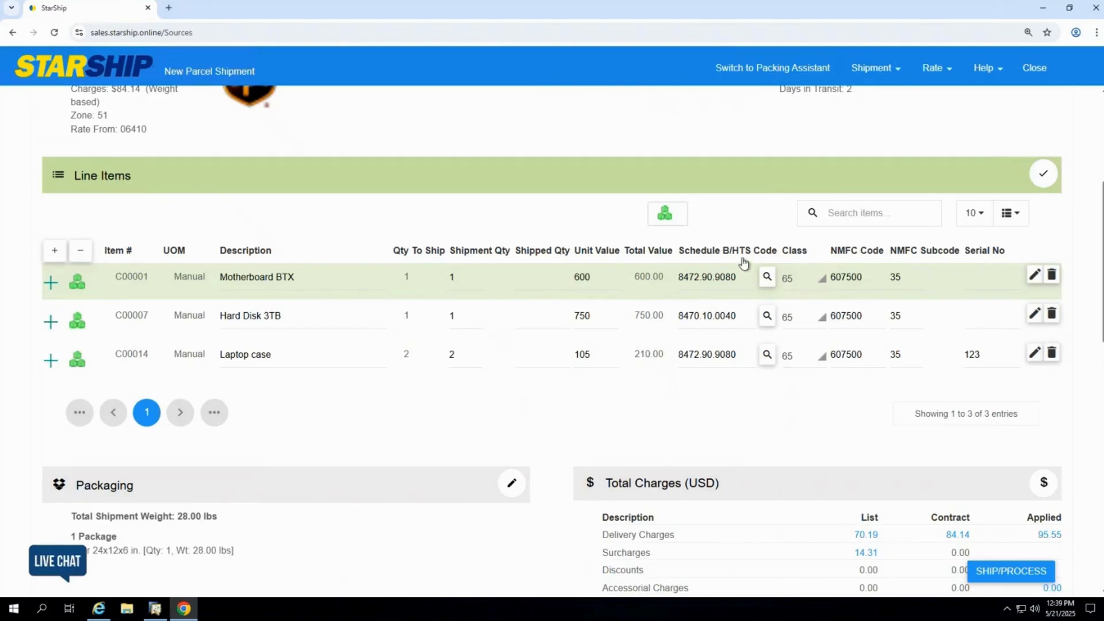
left_click(1034, 275)
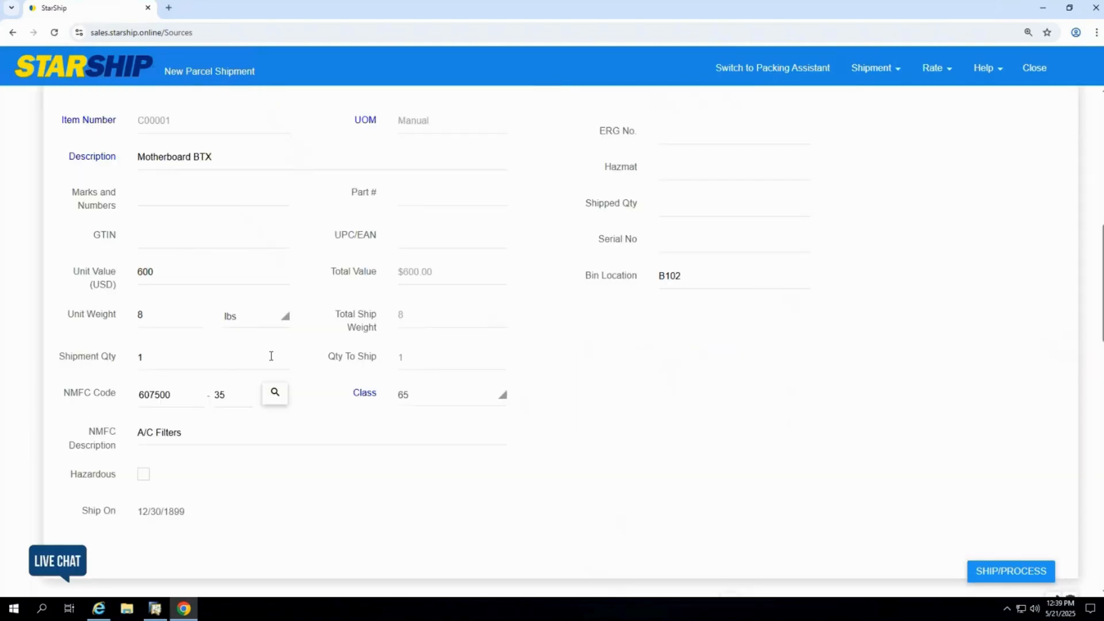
scroll(271, 356, "up", 2)
left_click(379, 170)
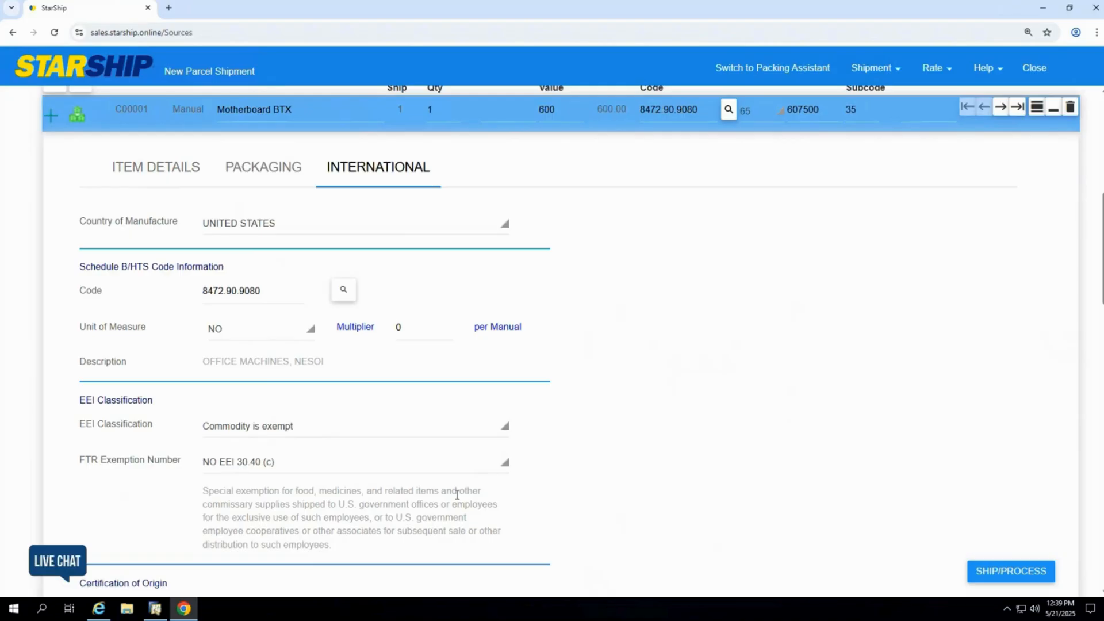
scroll(767, 570, "down", 1)
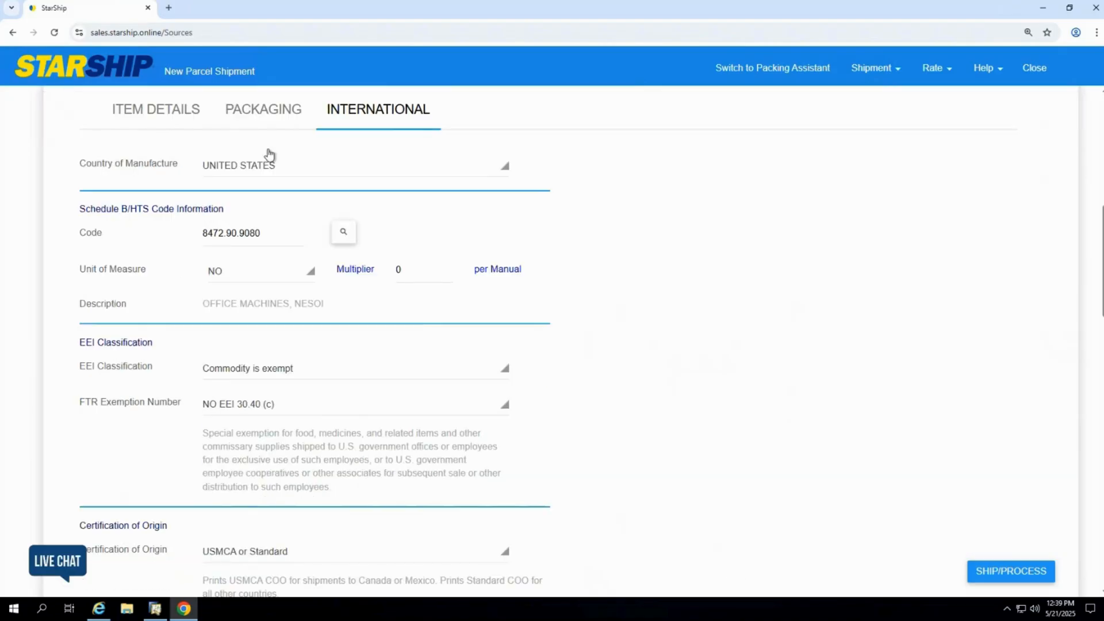
left_click(183, 111)
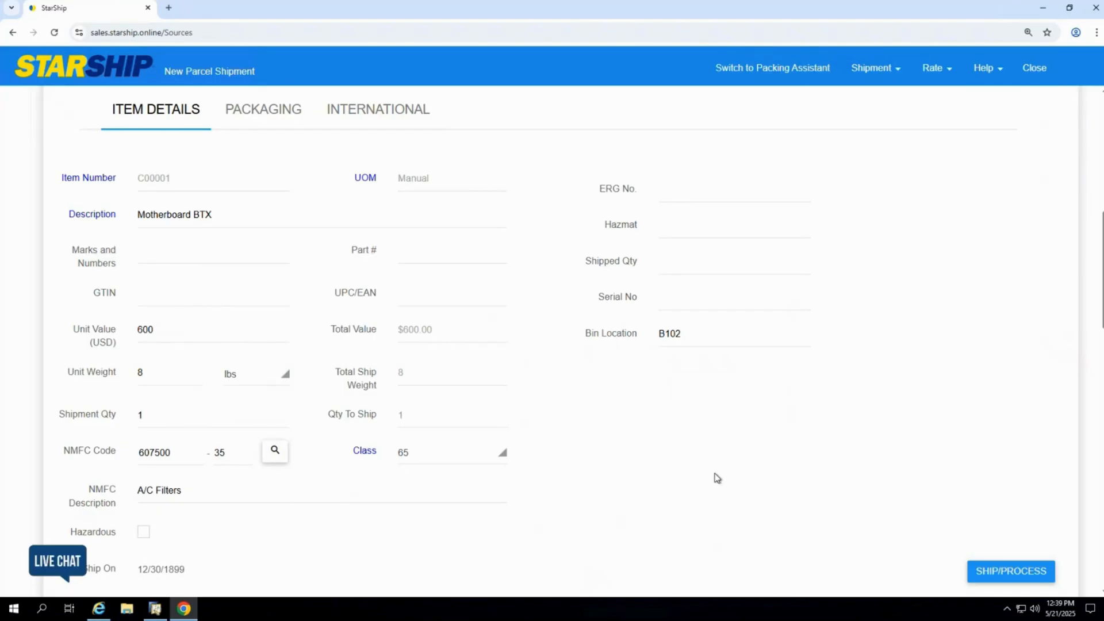
scroll(716, 476, "up", 4)
left_click(1053, 284)
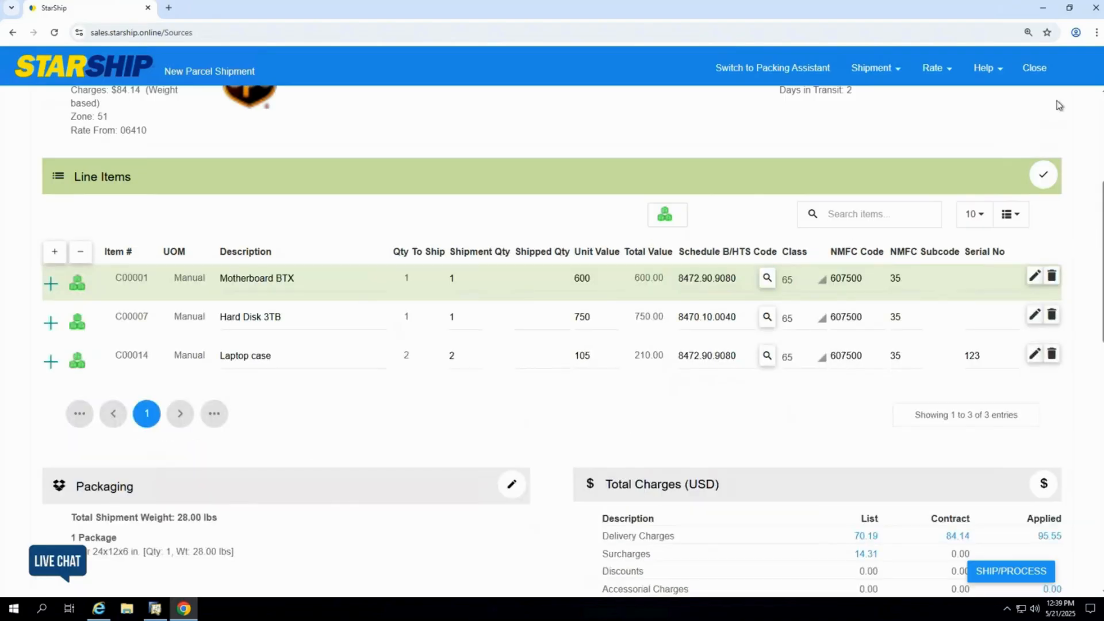
left_click(1044, 176)
Ship and process the UPS Standard to Canada shipment
scroll(1024, 569, "down", 5)
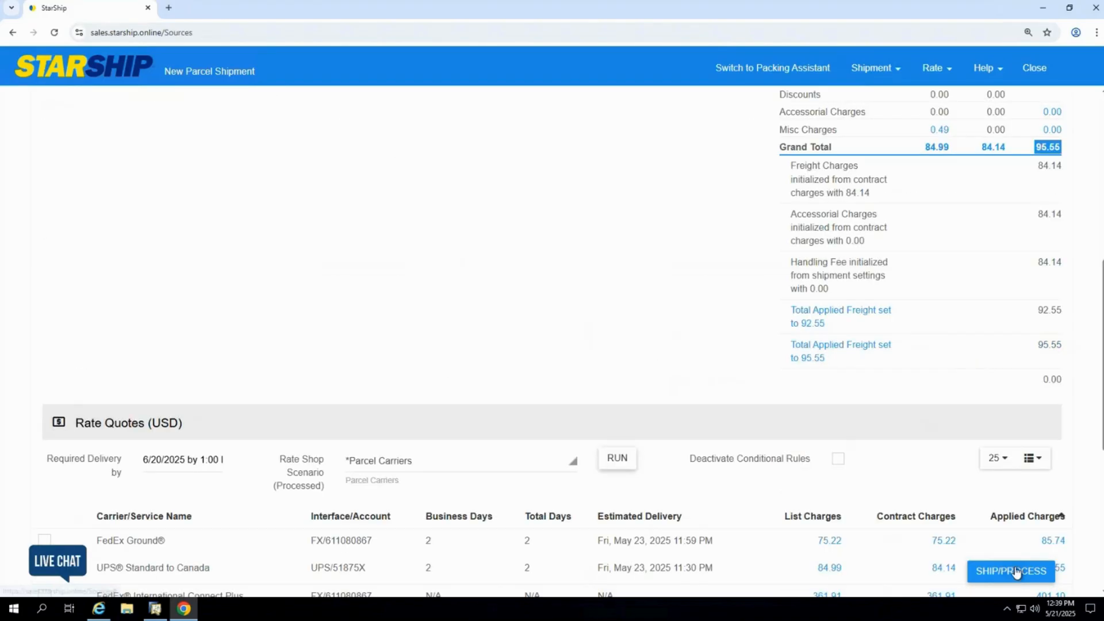
left_click(1016, 569)
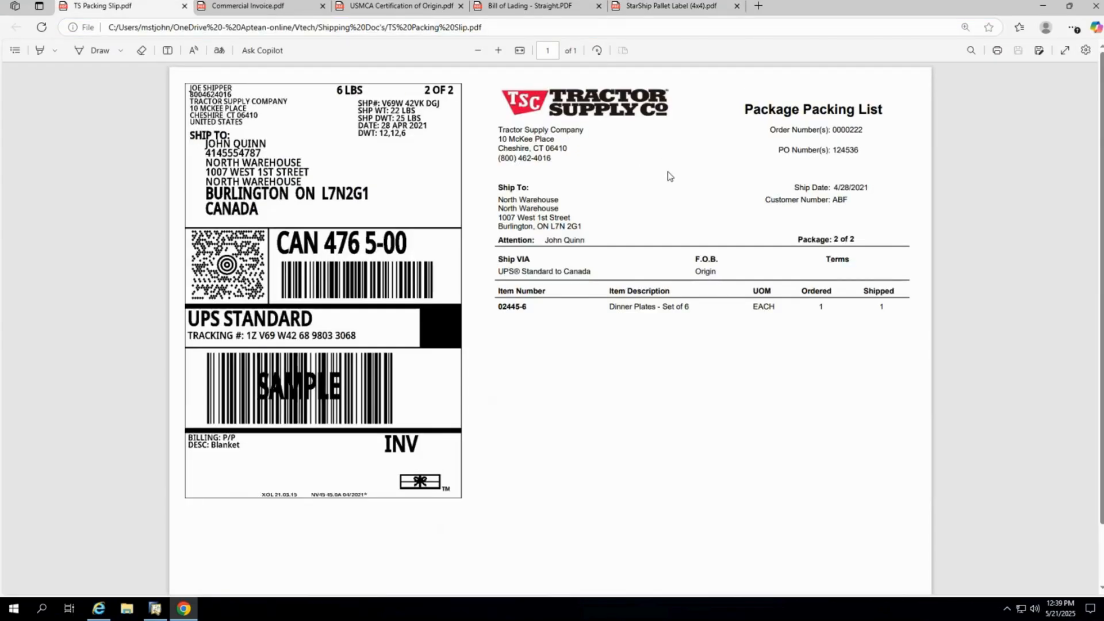
View the sample Commercial Invoice, USMCA Certification of Origin, StarShip pallet label and straight Bill of Lading documents
left_click(253, 7)
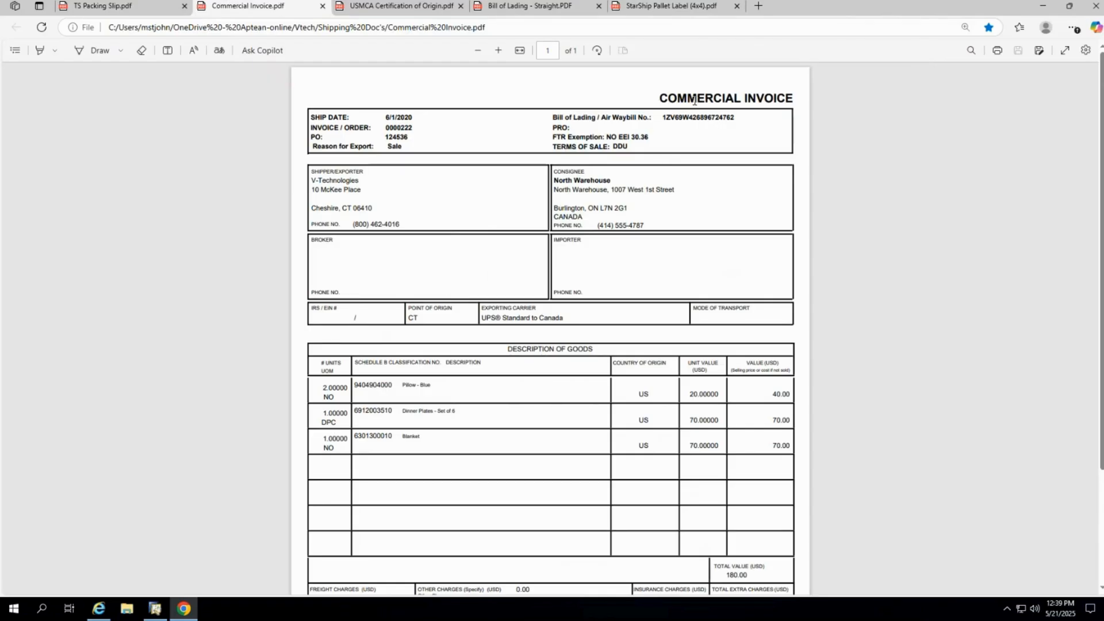
left_click(397, 6)
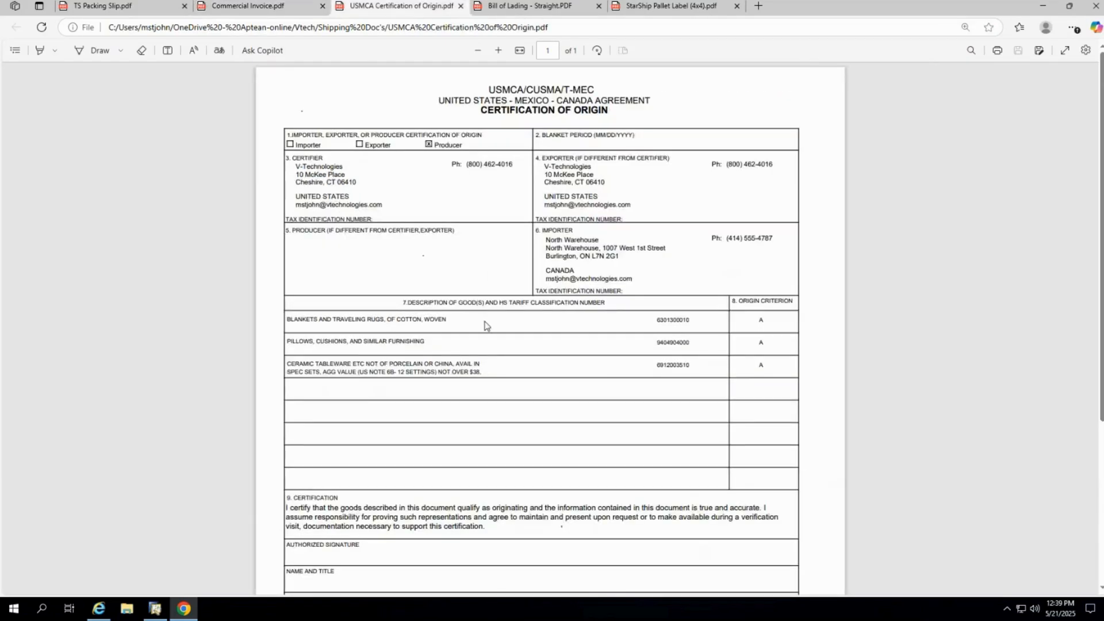
left_click(697, 7)
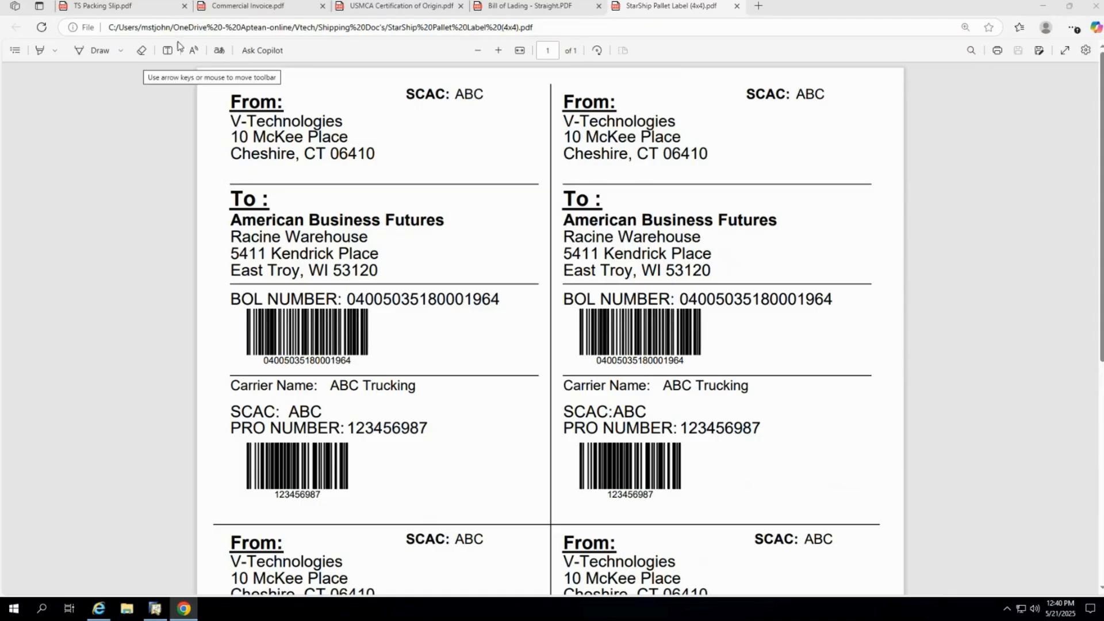
left_click(531, 8)
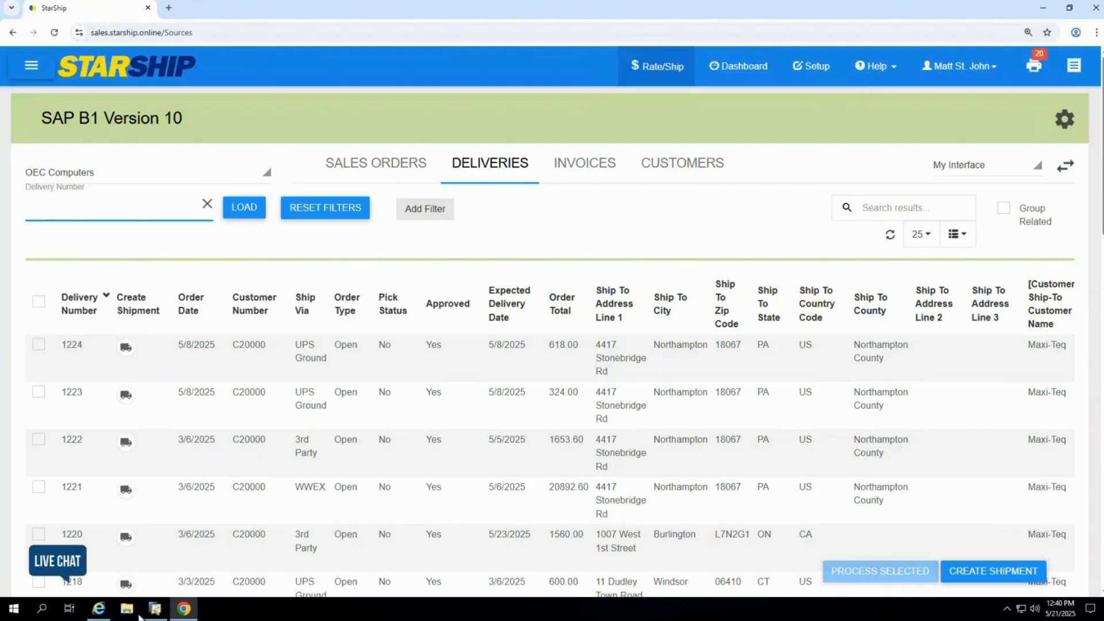
Switch to SAP Business One and check the tracking number and pick and pack remarks on the delivery's logistics details
left_click(164, 608)
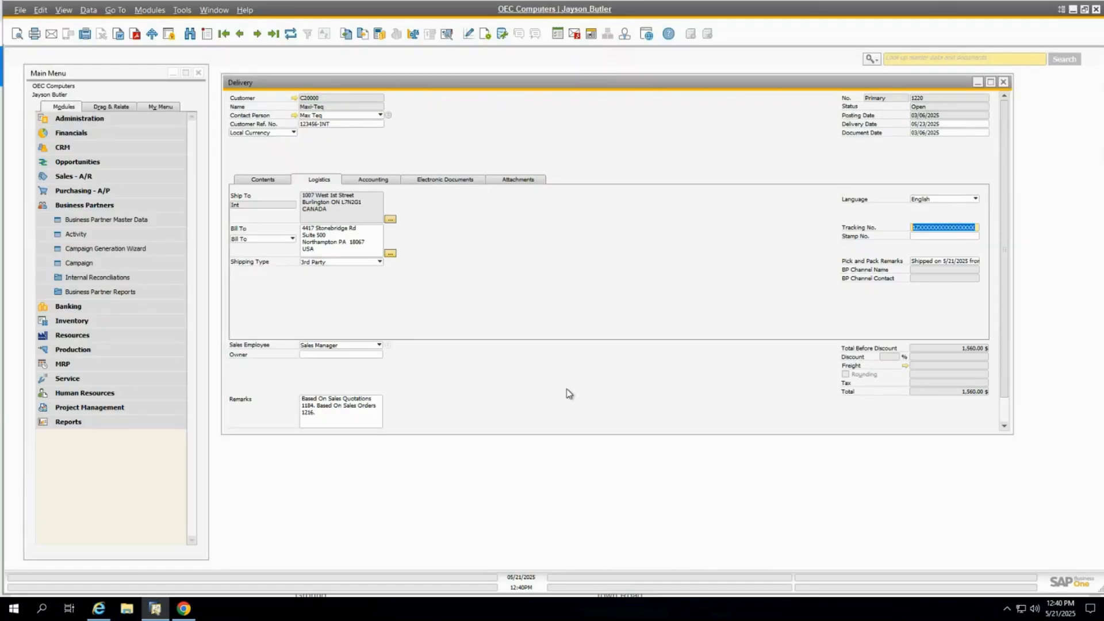
left_click(947, 227)
left_click_drag(976, 227, 912, 227)
mouse_move(933, 260)
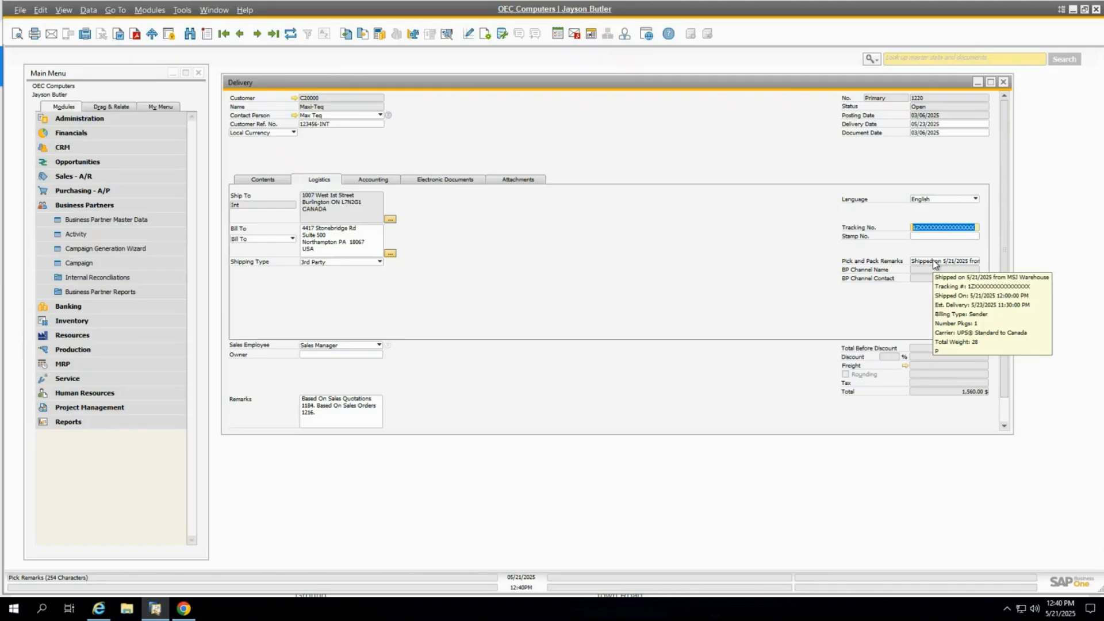
Open the delivery's packing slip to review its packages and contents, and close it
right_click(522, 173)
left_click(560, 353)
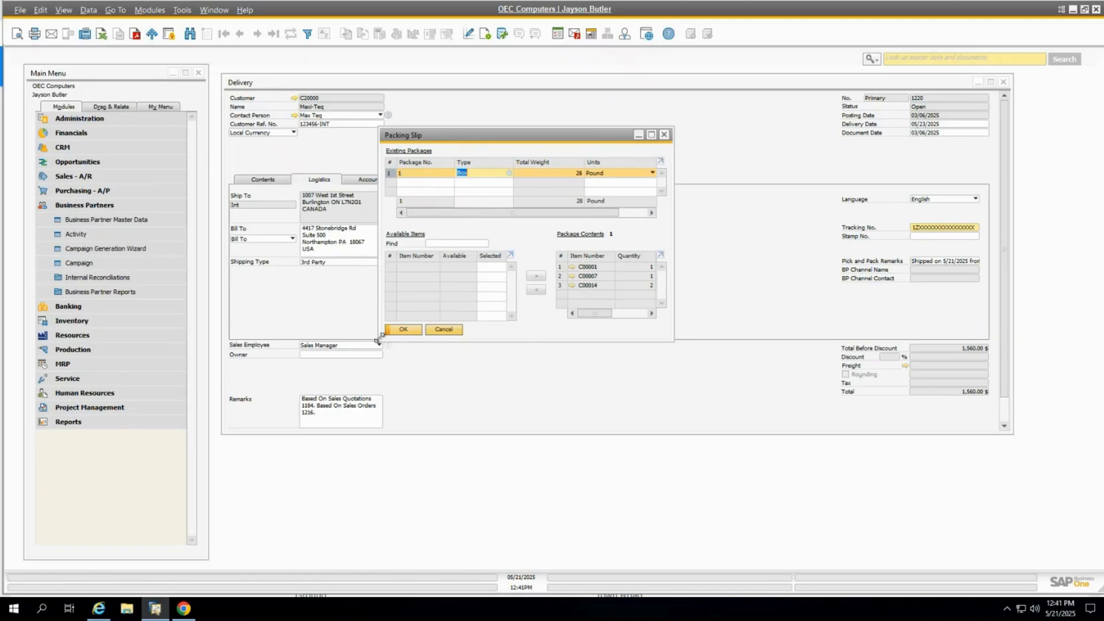
left_click(403, 329)
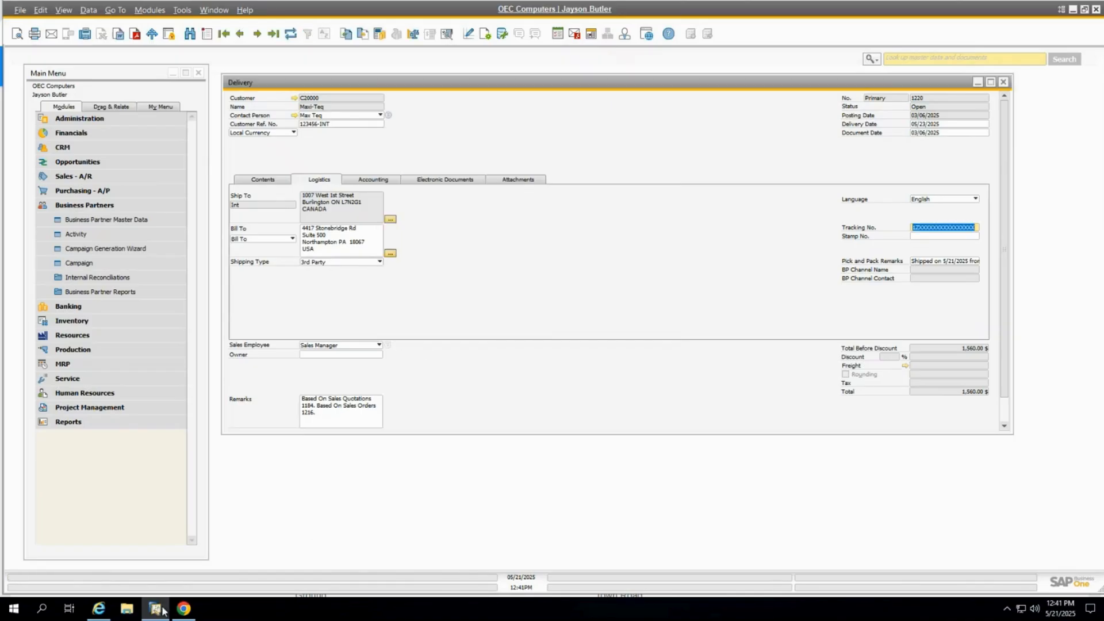
Switch back to StarShip and open Maxi-Teq's pending shipment notification in the dashboard's eNotify Email Viewer
left_click(183, 609)
left_click(744, 80)
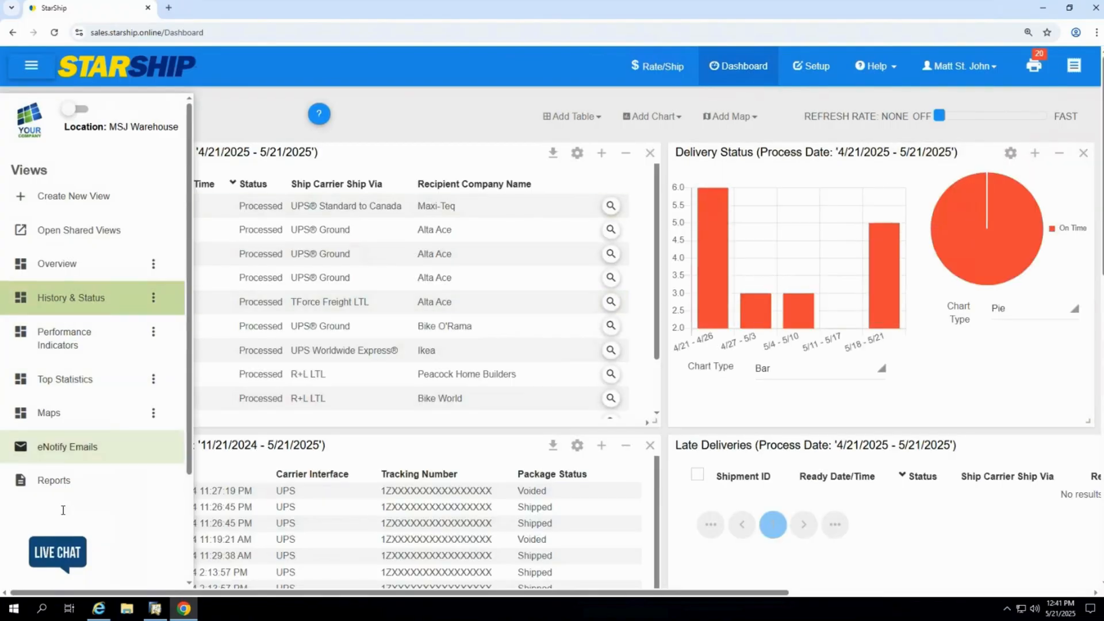
left_click(64, 447)
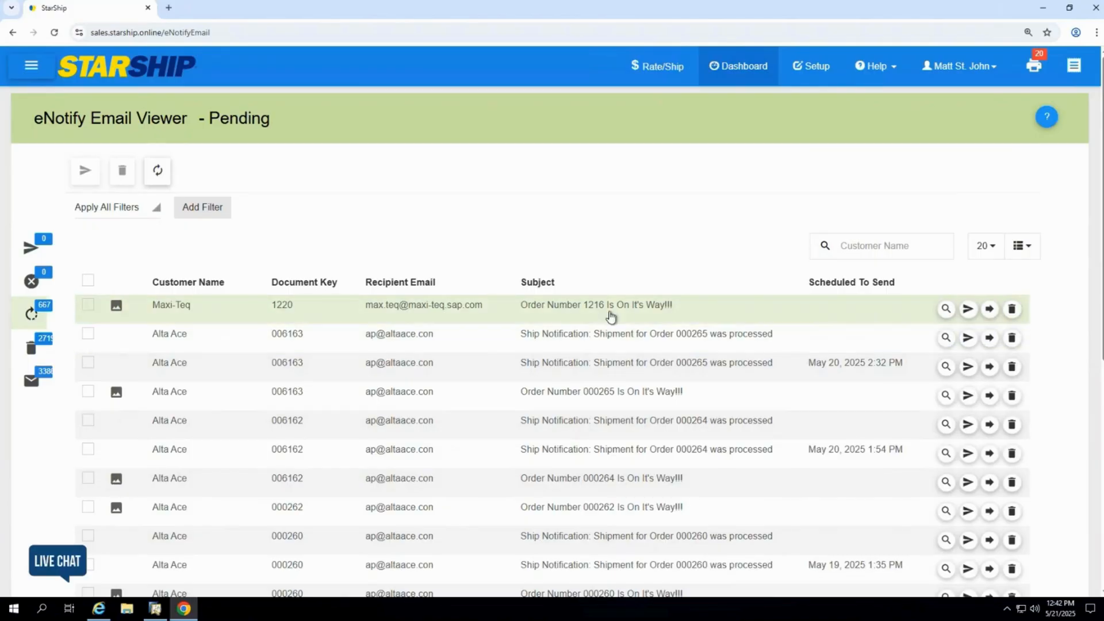
left_click(611, 316)
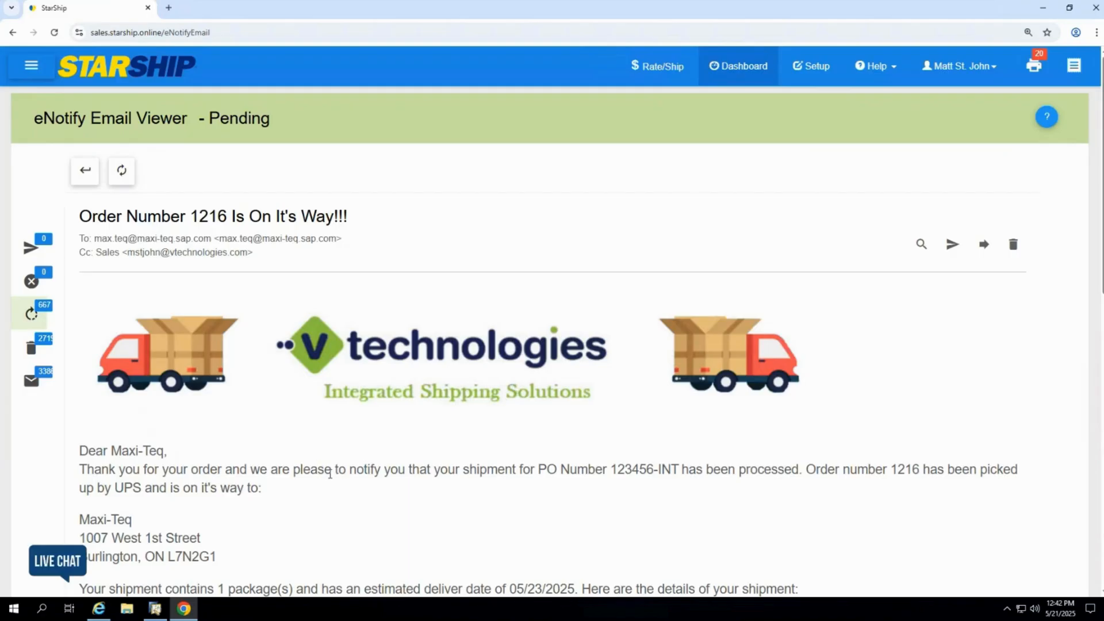
Read through the notification email, highlighting the package count and the estimated delivery date
scroll(351, 380, "down", 2)
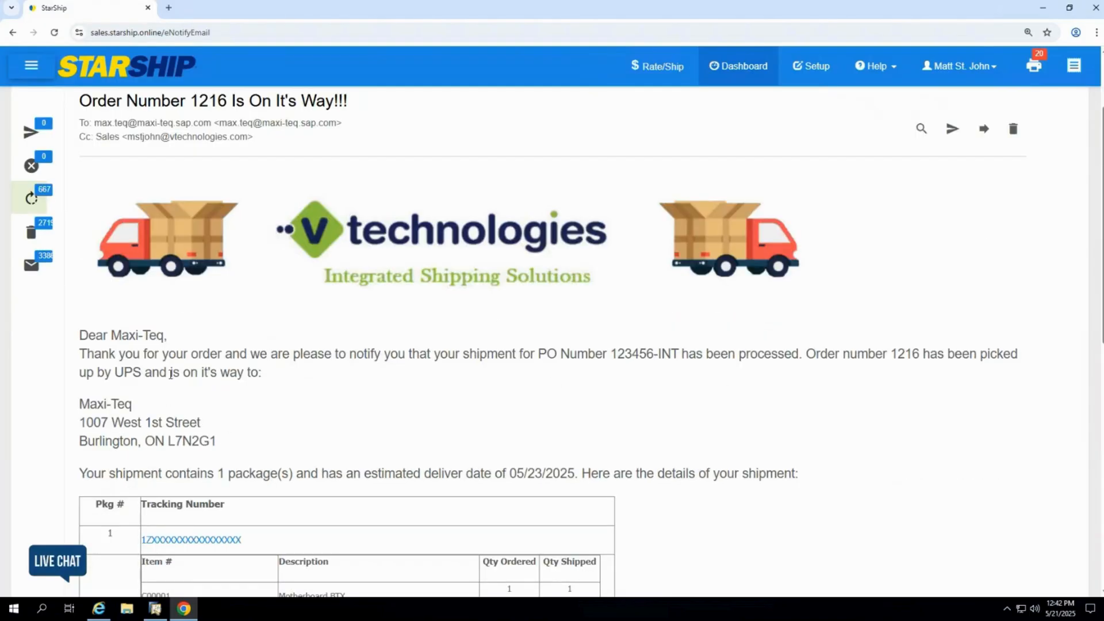
scroll(170, 374, "down", 2)
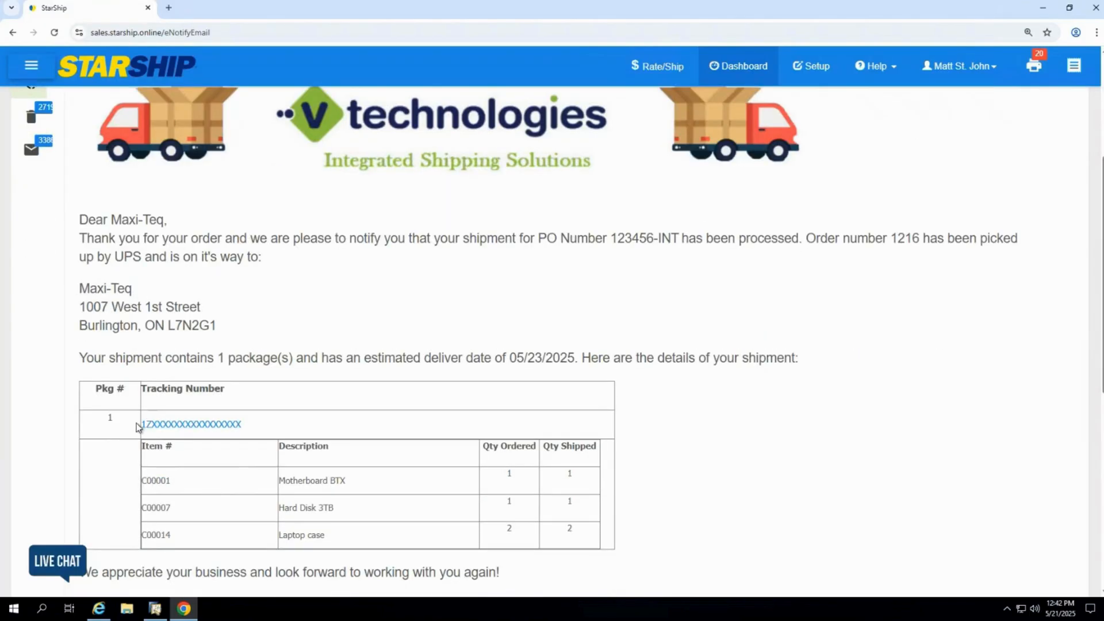
left_click_drag(228, 358, 209, 357)
left_click_drag(574, 358, 502, 357)
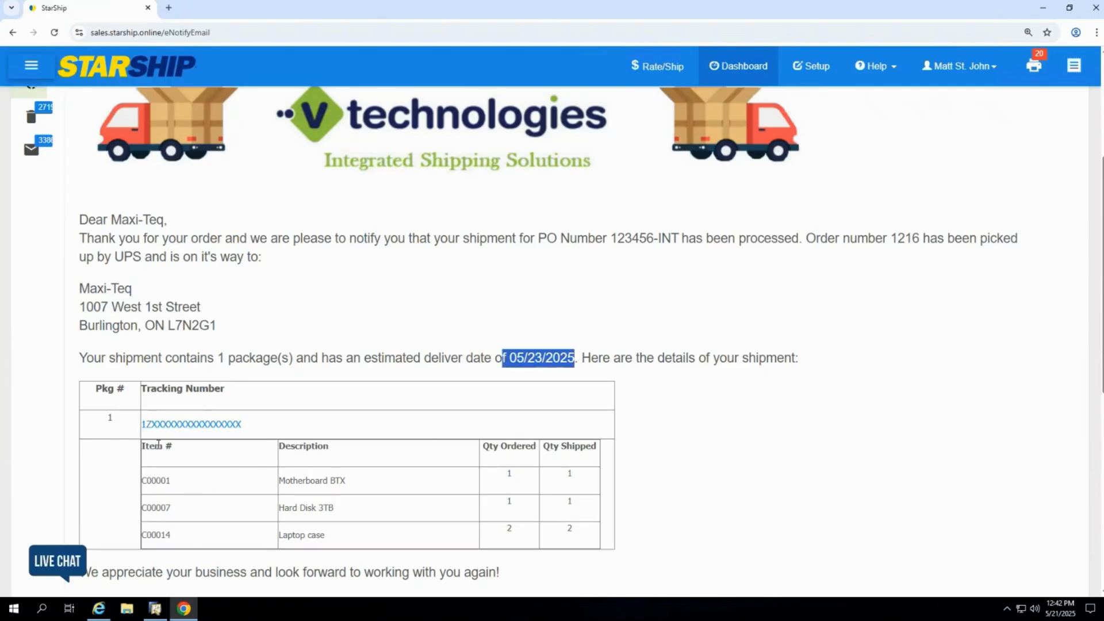